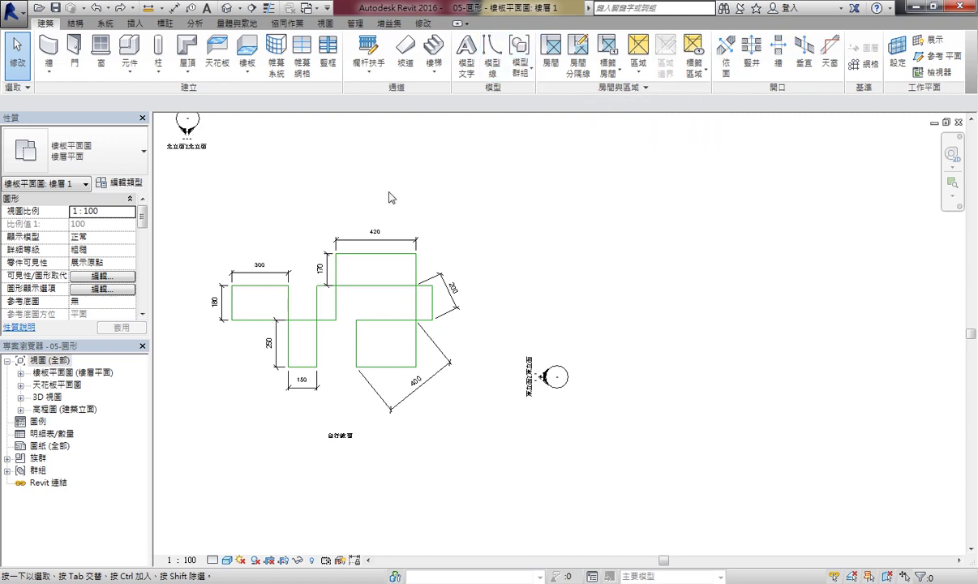
Start Model Line in the Hidden Lines style and pan the plan to make room on the right.
left_click(492, 55)
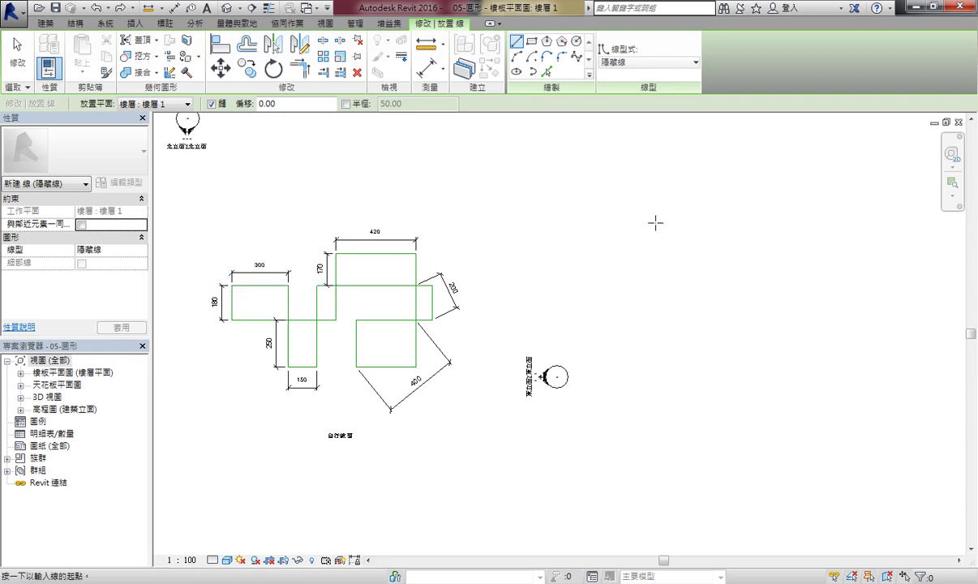
middle_click_drag(696, 255, 680, 248)
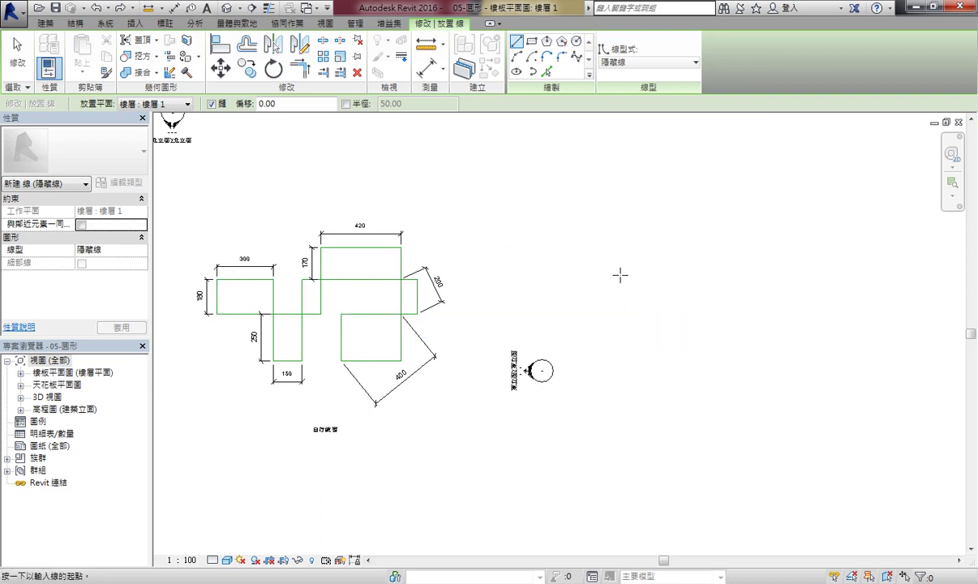
Draw a 300-wide dashed rectangle right of the green shape, then start a second at its lower-right corner.
left_click(531, 42)
left_click(638, 332)
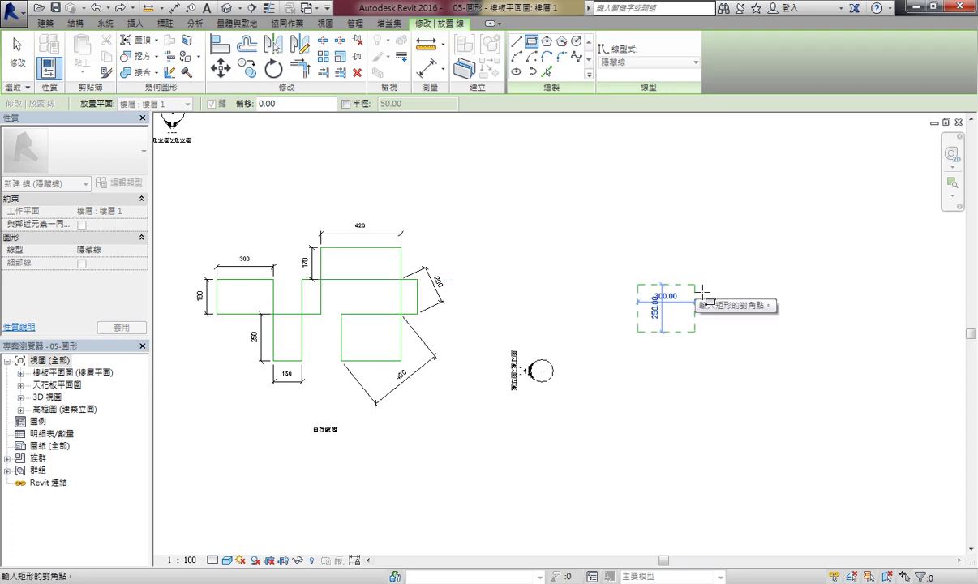
scroll(702, 288, "up", 2)
scroll(730, 312, "down", 1)
scroll(762, 305, "down", 2)
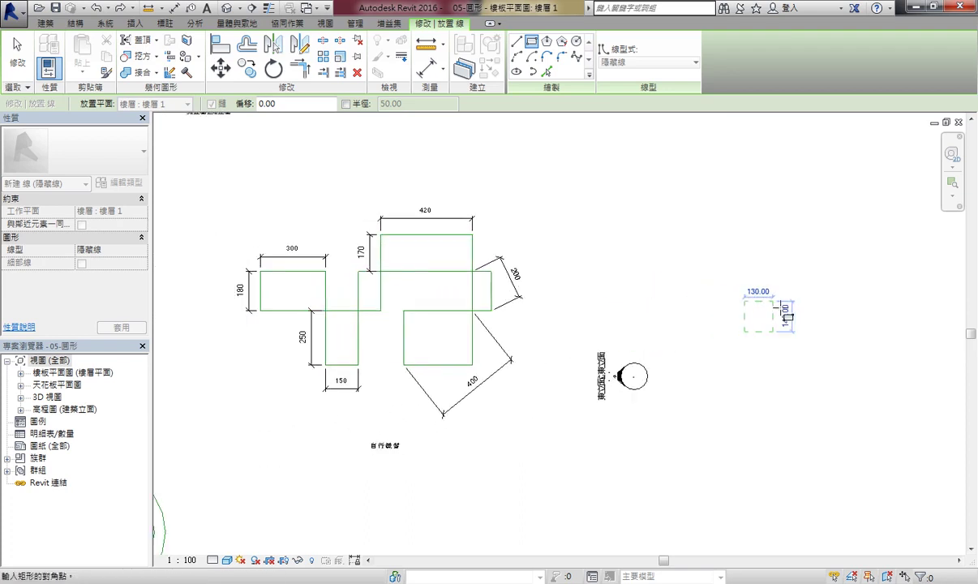
scroll(818, 290, "up", 2)
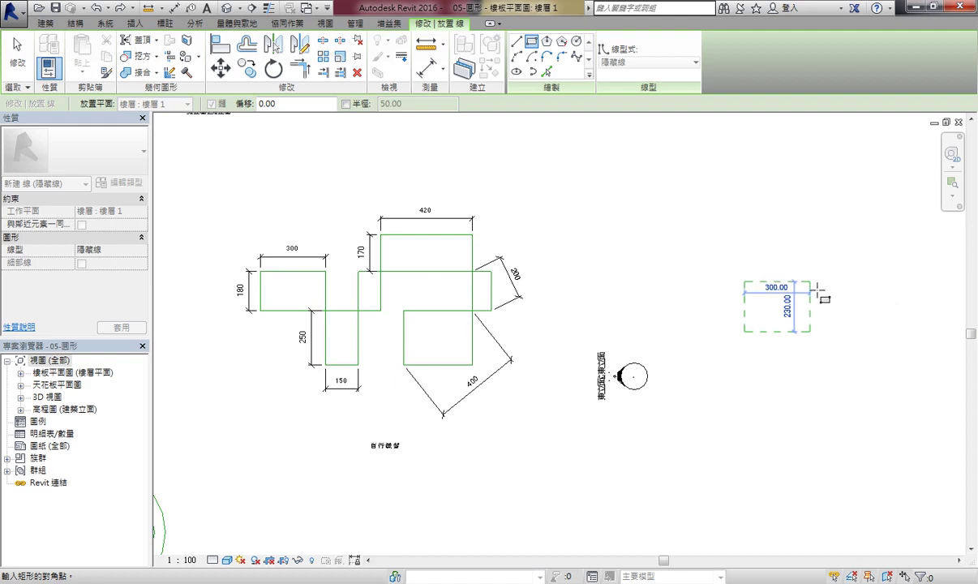
left_click(809, 291)
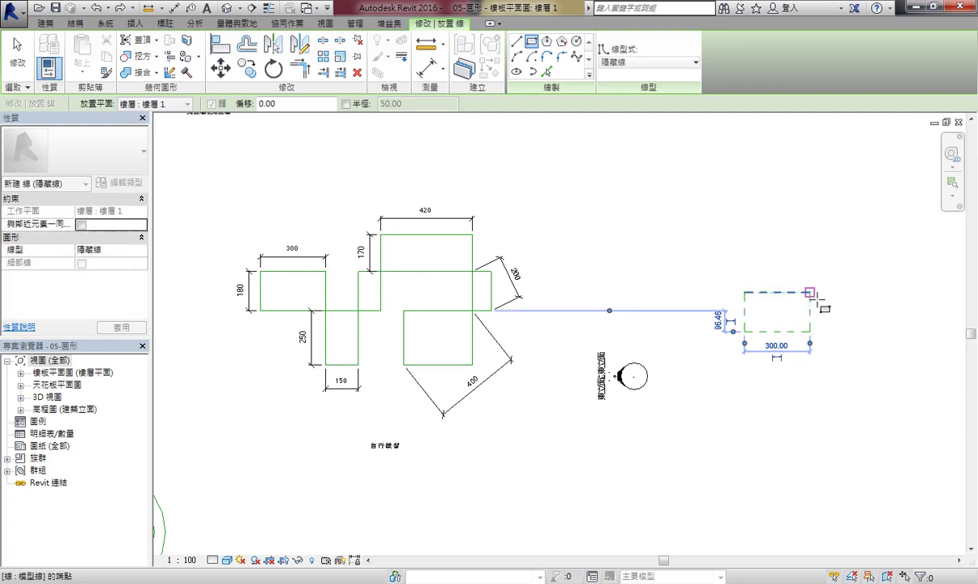
middle_click_drag(799, 369, 801, 342)
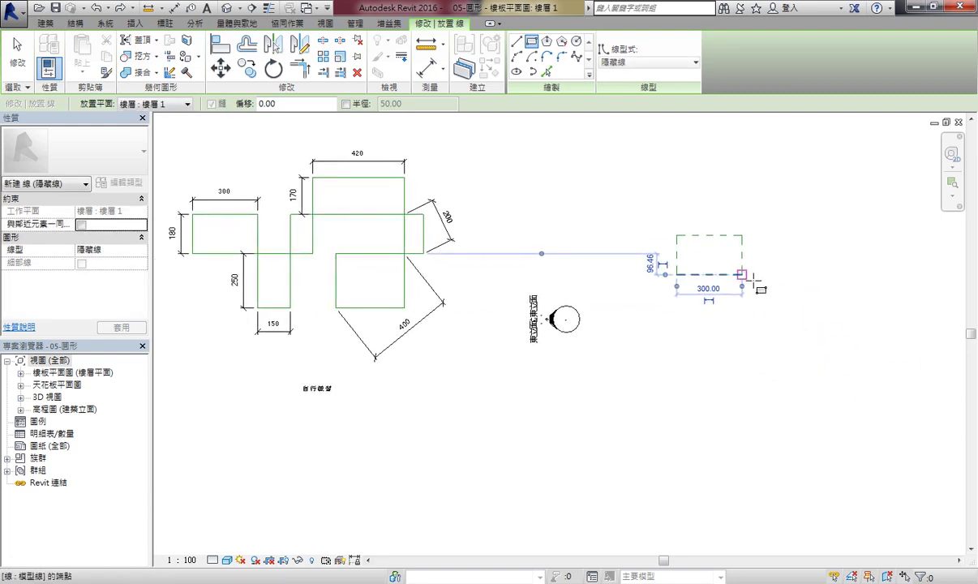
left_click(741, 274)
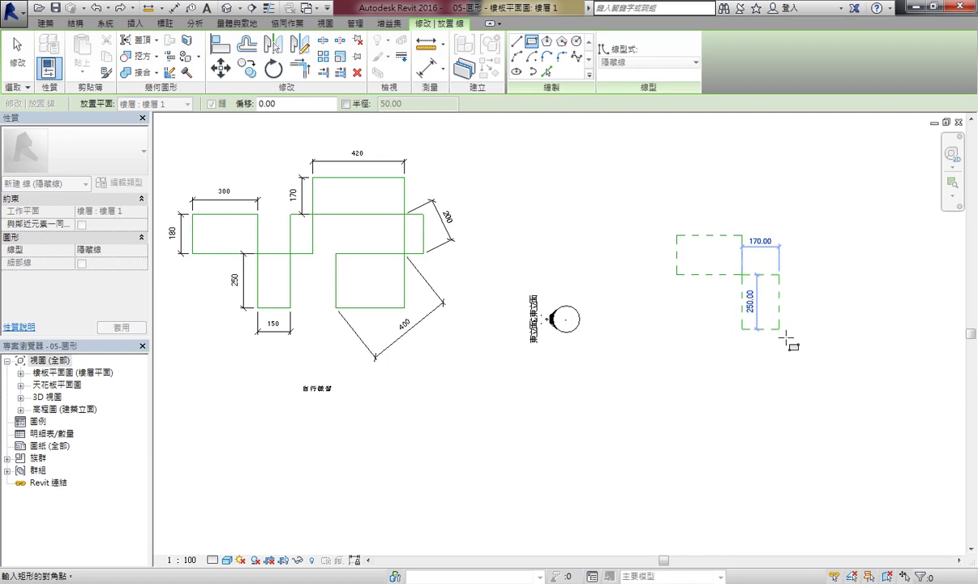
left_click(779, 332)
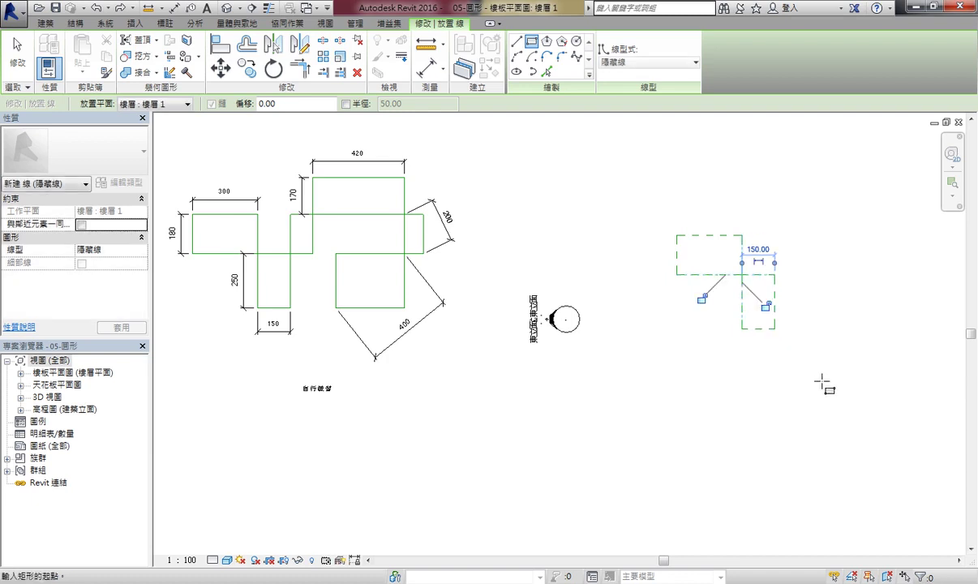
mouse_move(822, 382)
middle_mouse_down()
mouse_move(796, 388)
mouse_move(795, 402)
middle_mouse_up()
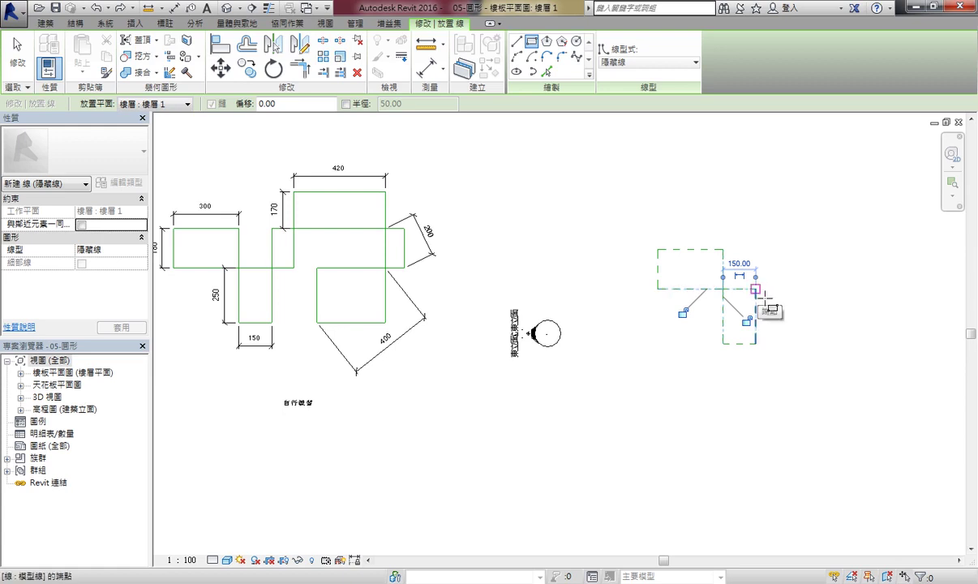
middle_click_drag(765, 302, 818, 296)
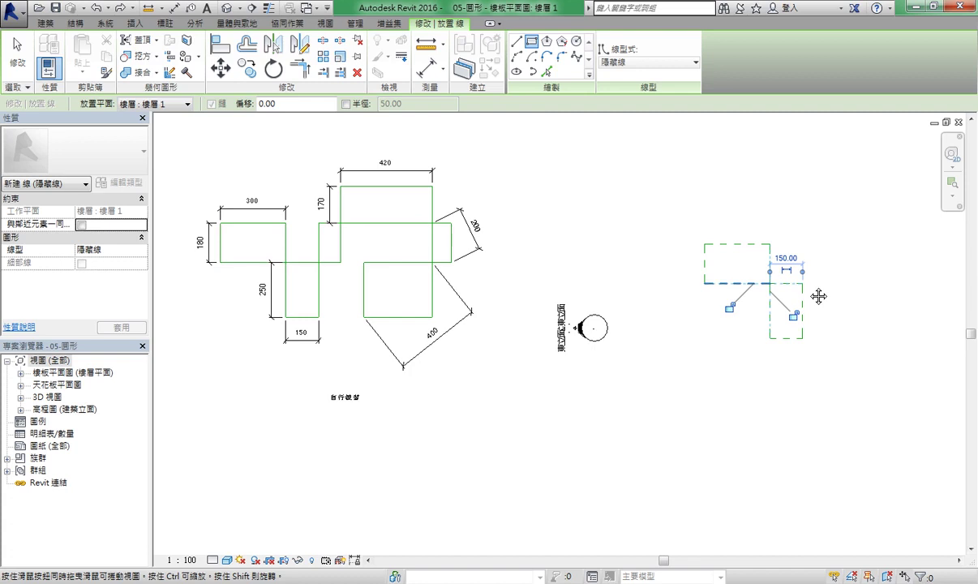
mouse_move(818, 297)
middle_mouse_down()
mouse_move(766, 296)
mouse_move(793, 296)
middle_mouse_up()
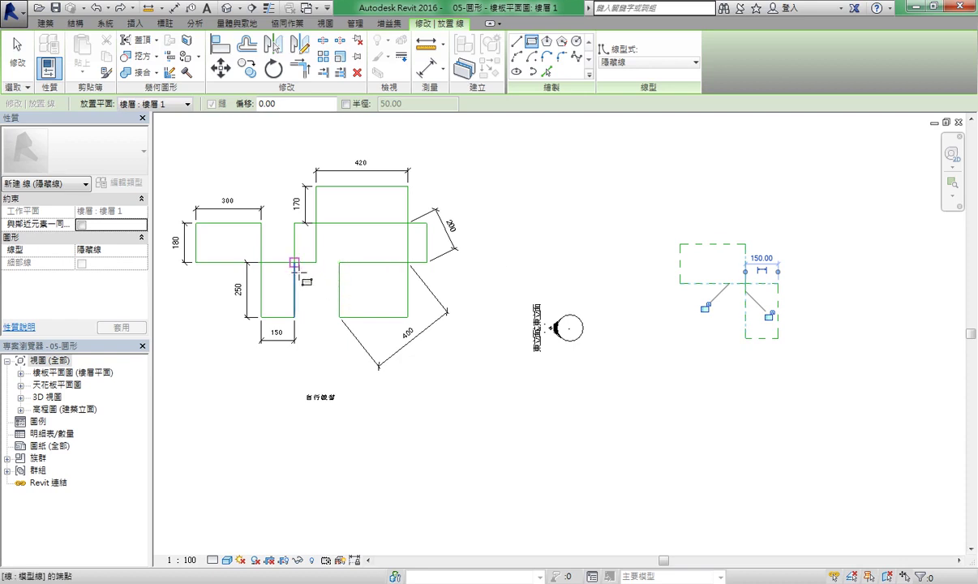
Finish the rectangle sketch, clear the selection and leave line drawing.
left_click(347, 278)
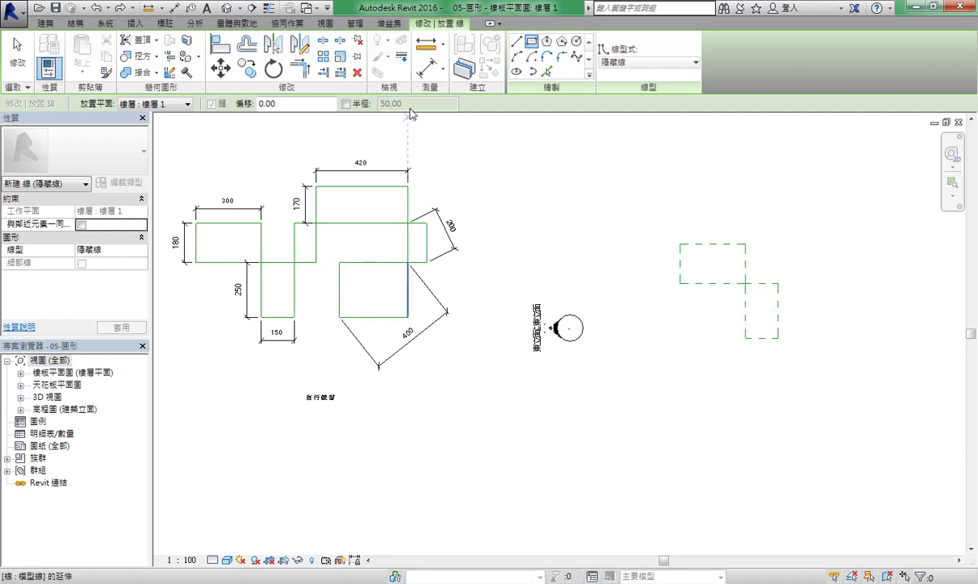
left_click(45, 29)
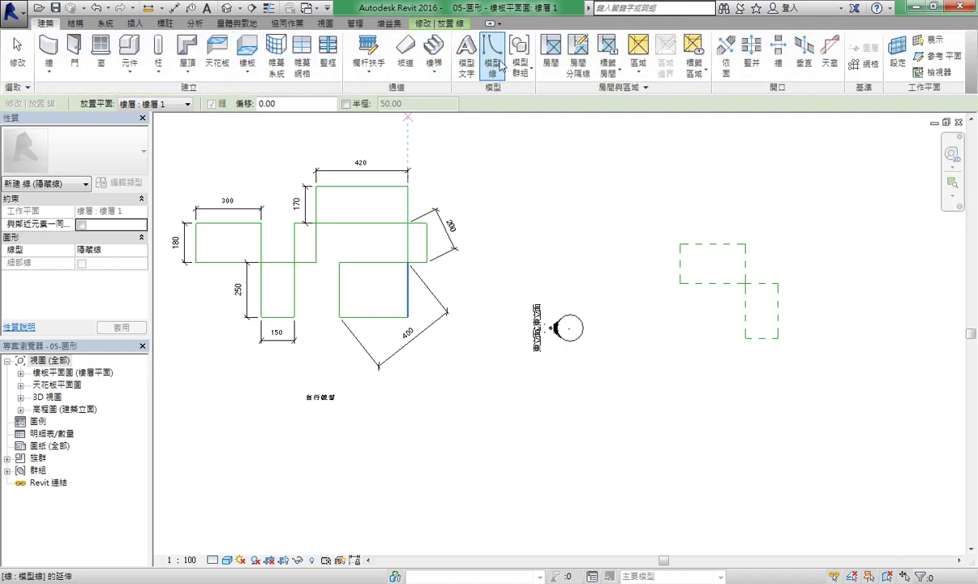
left_click(163, 24)
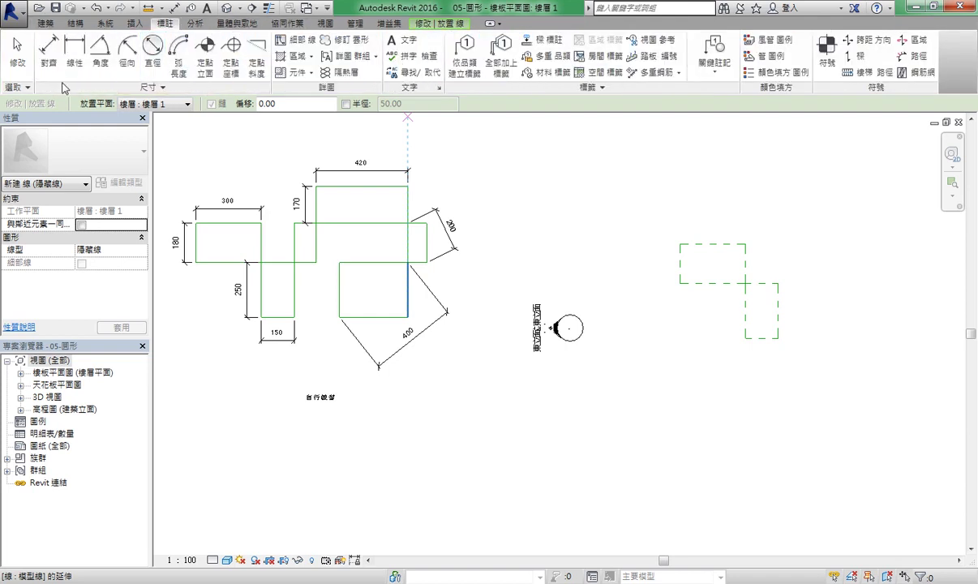
Add a 100 aligned dimension between two inner vertical edges of the green shape.
left_click(48, 55)
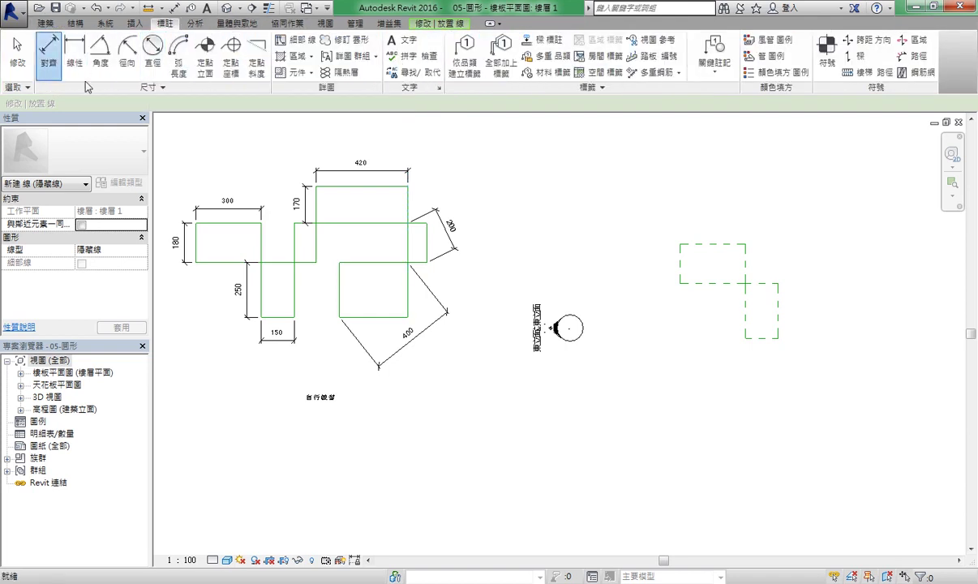
left_click(295, 243)
left_click(318, 271)
left_click(312, 272)
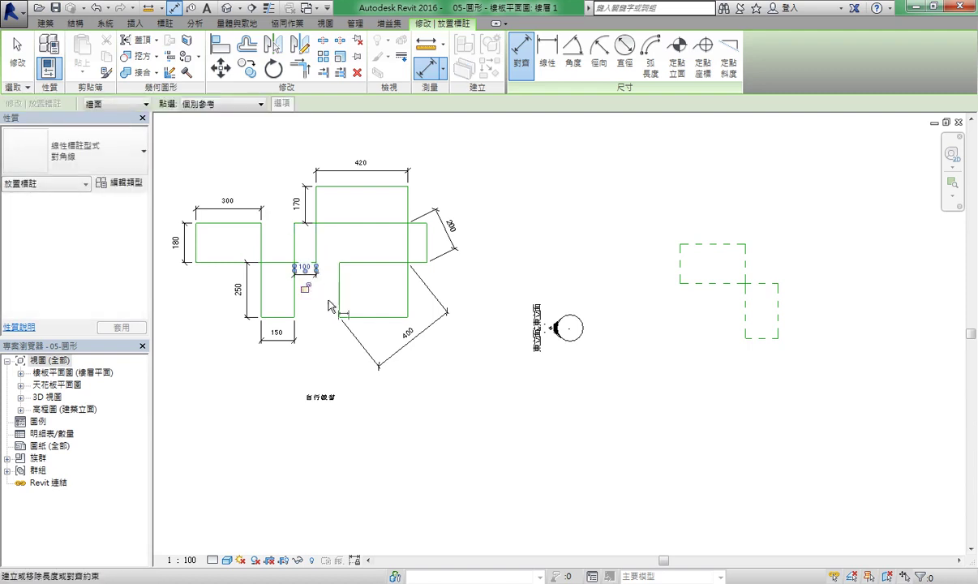
right_click(298, 307)
left_click(316, 316)
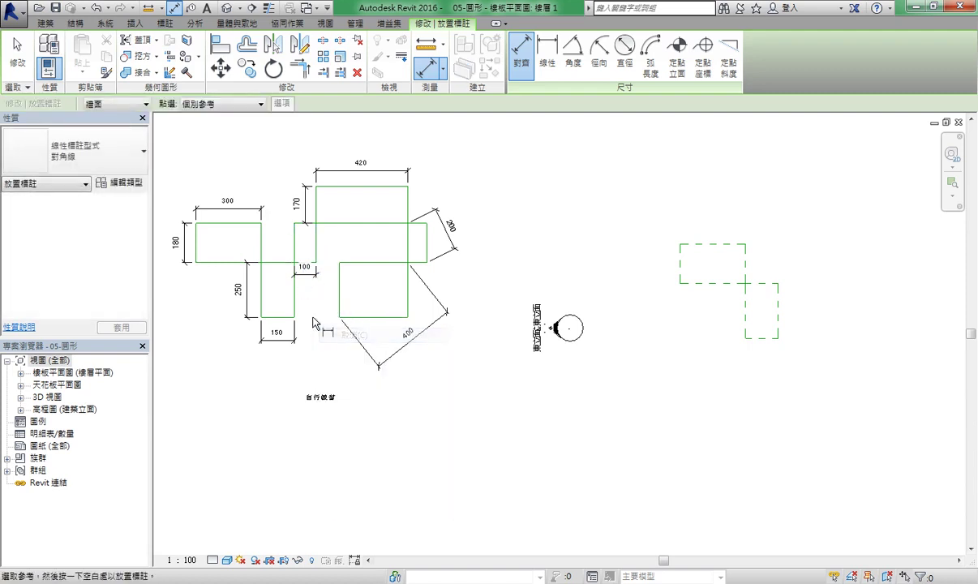
right_click(294, 299)
left_click(312, 308)
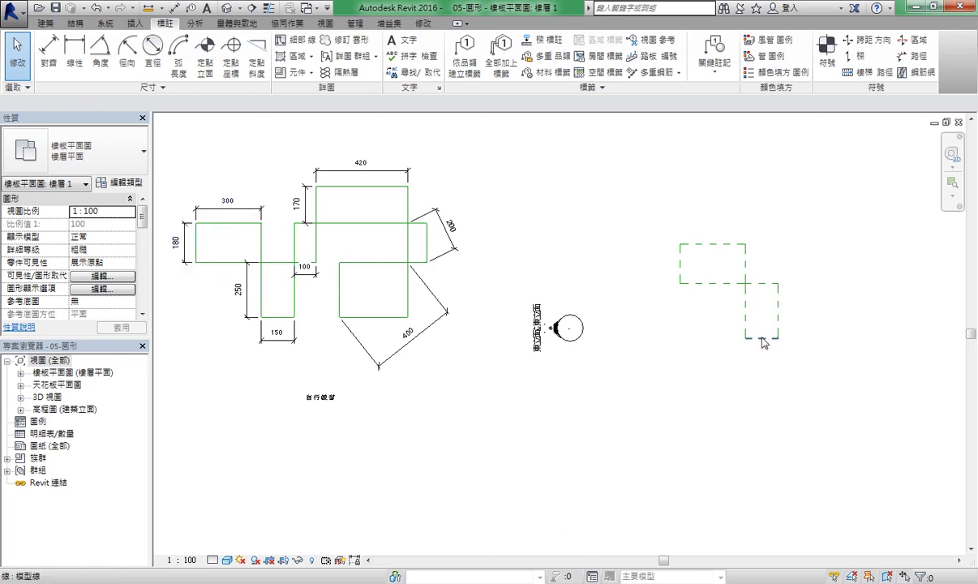
Draw a narrow 180-tall dashed rectangle from the dashed-line junction at the copy's upper right.
left_click(44, 23)
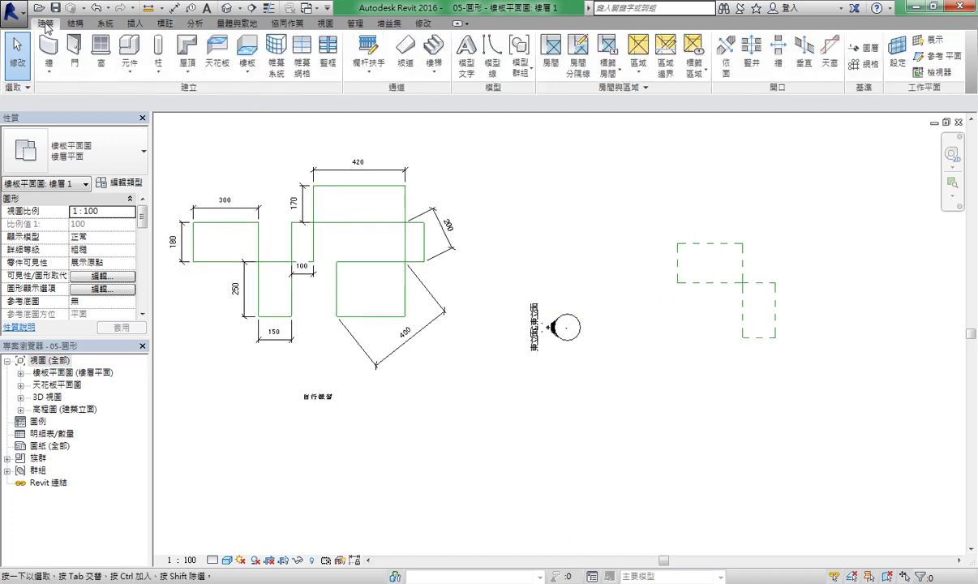
left_click(491, 58)
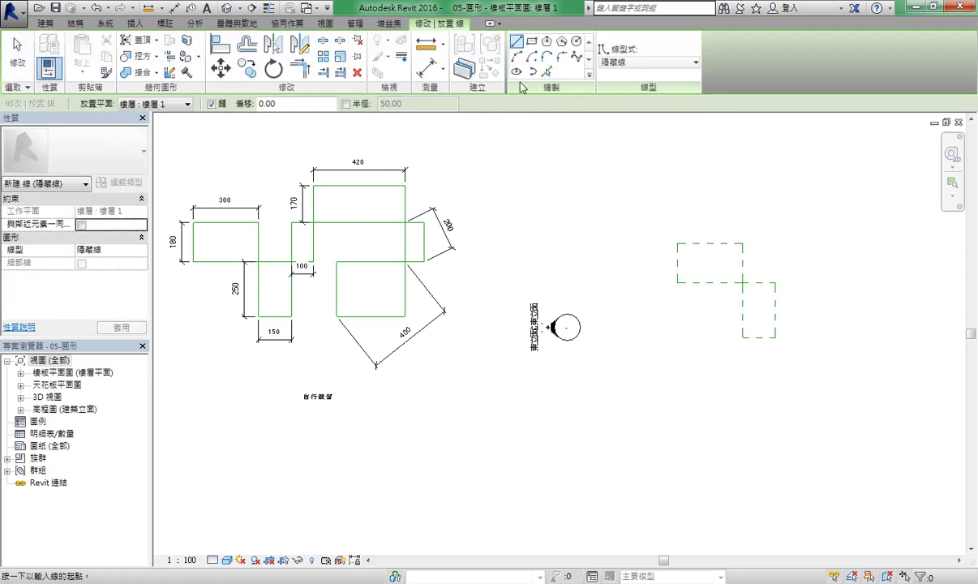
left_click(533, 45)
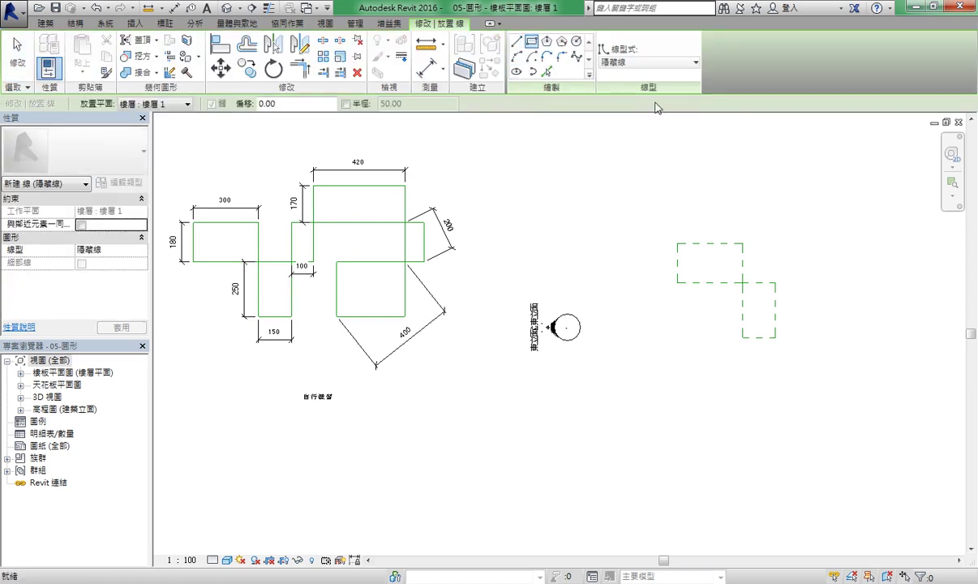
left_click(775, 282)
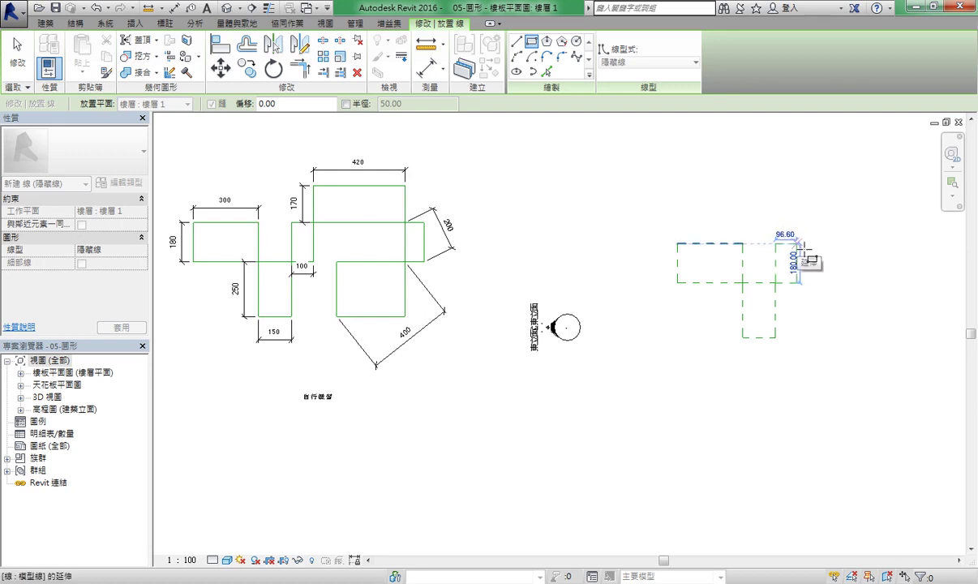
scroll(799, 258, "up", 2)
scroll(799, 257, "up", 1)
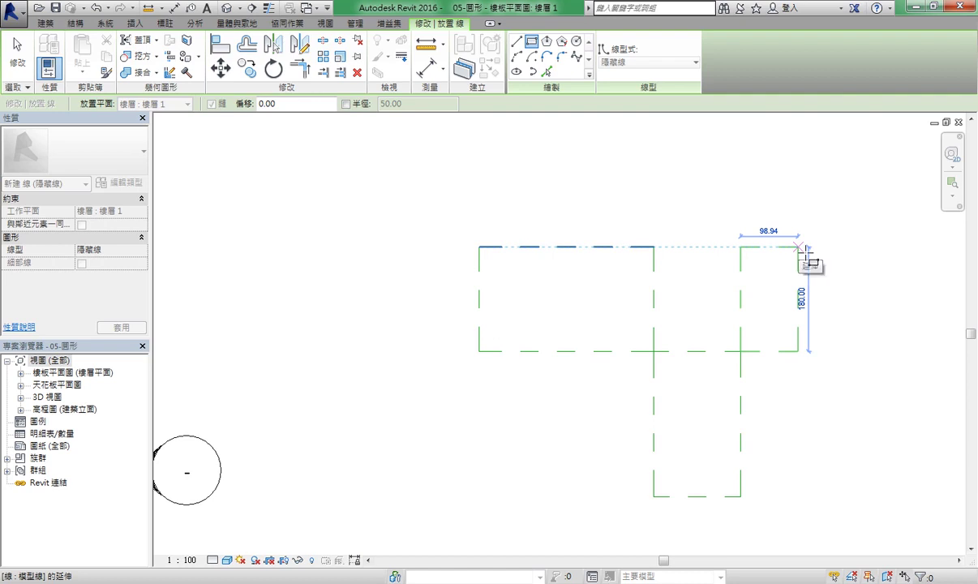
left_click(799, 247)
scroll(849, 239, "down", 2)
right_click(843, 280)
left_click(845, 291)
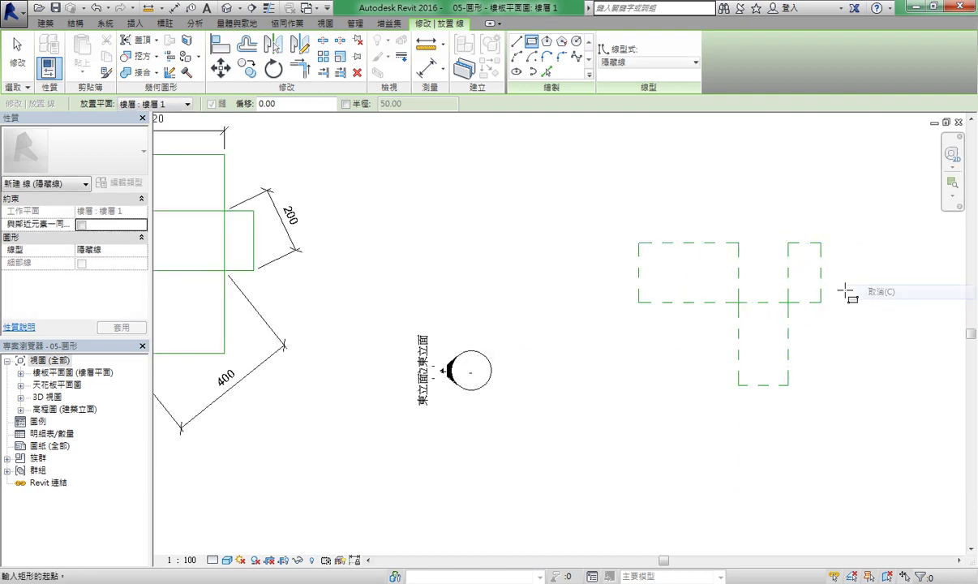
right_click(780, 246)
left_click(802, 258)
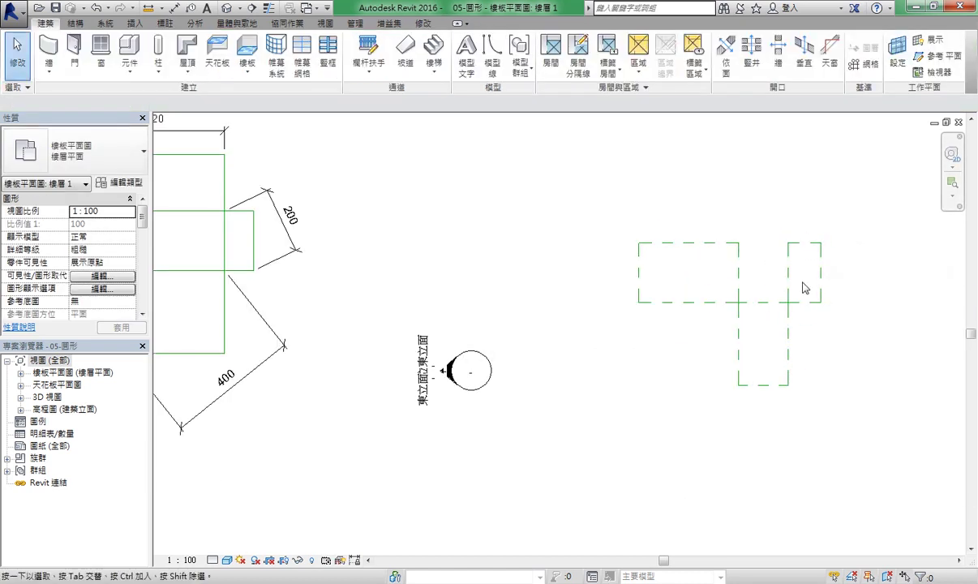
Change the right rectangle's short edge from 98.94 to exactly 100, then clear the selection.
left_click(817, 303)
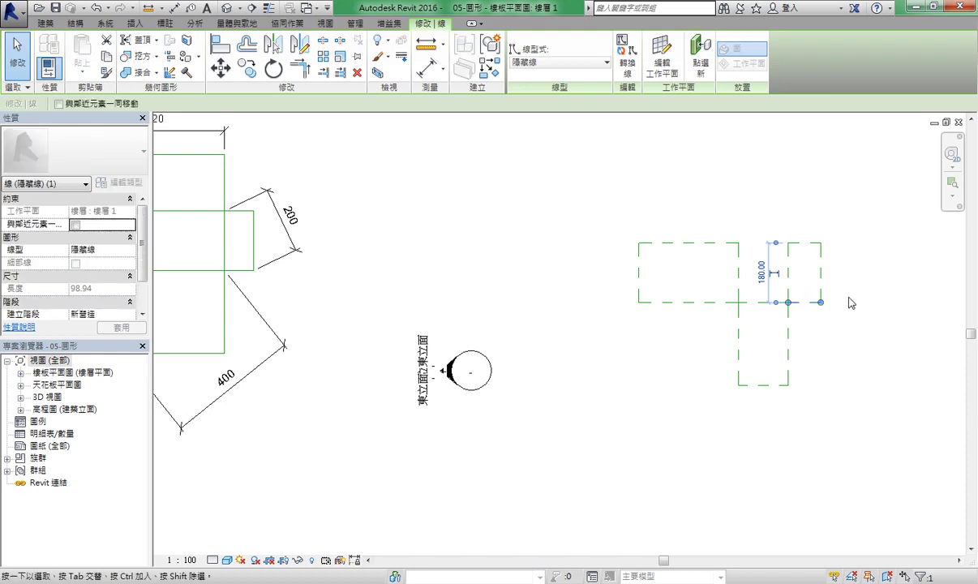
left_click(820, 275)
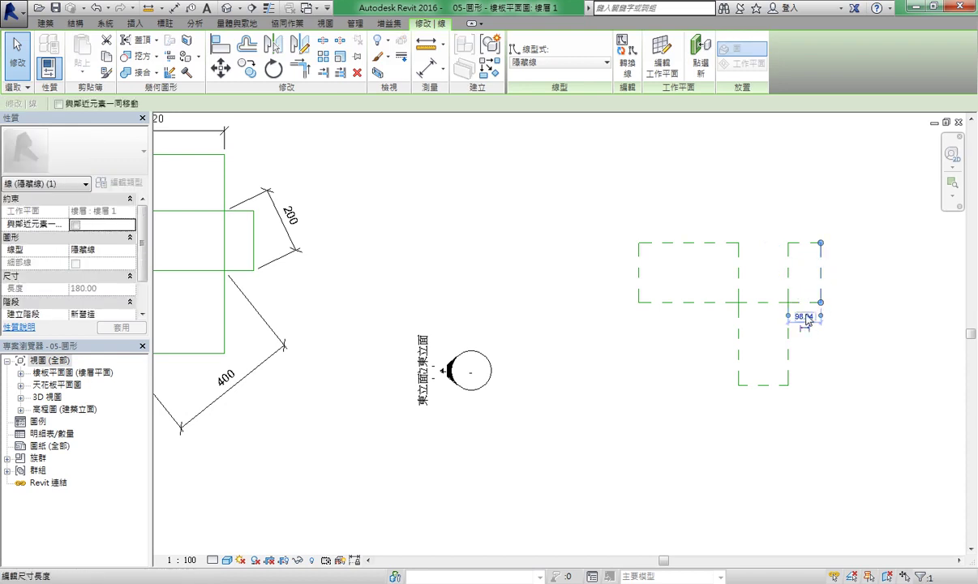
type("100")
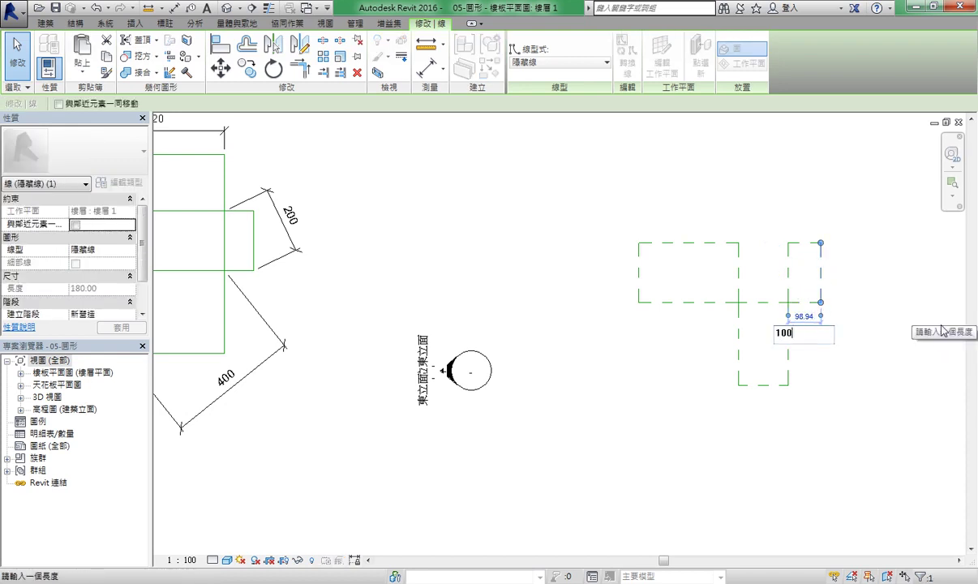
key("Return")
key("Escape")
scroll(753, 359, "down", 2)
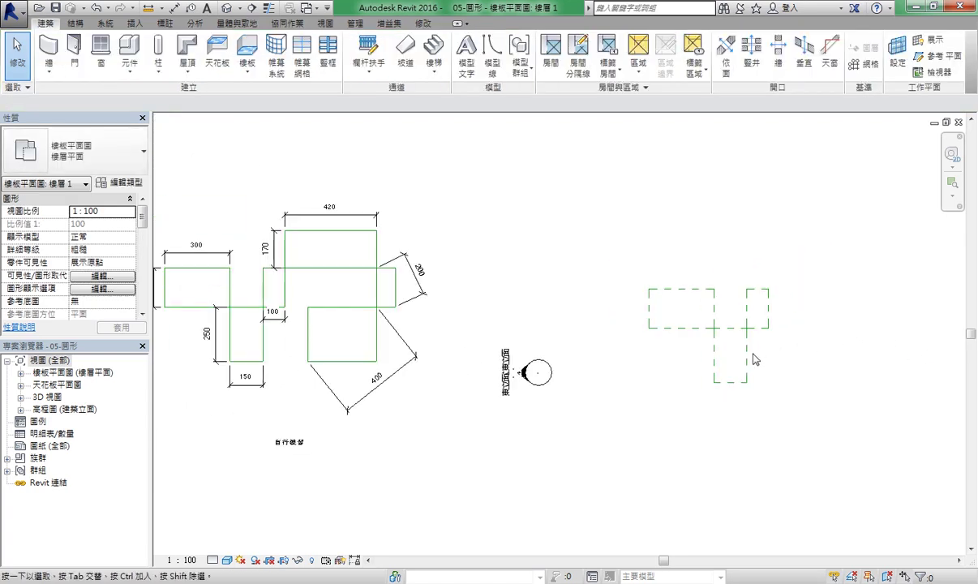
middle_click_drag(839, 335, 832, 333)
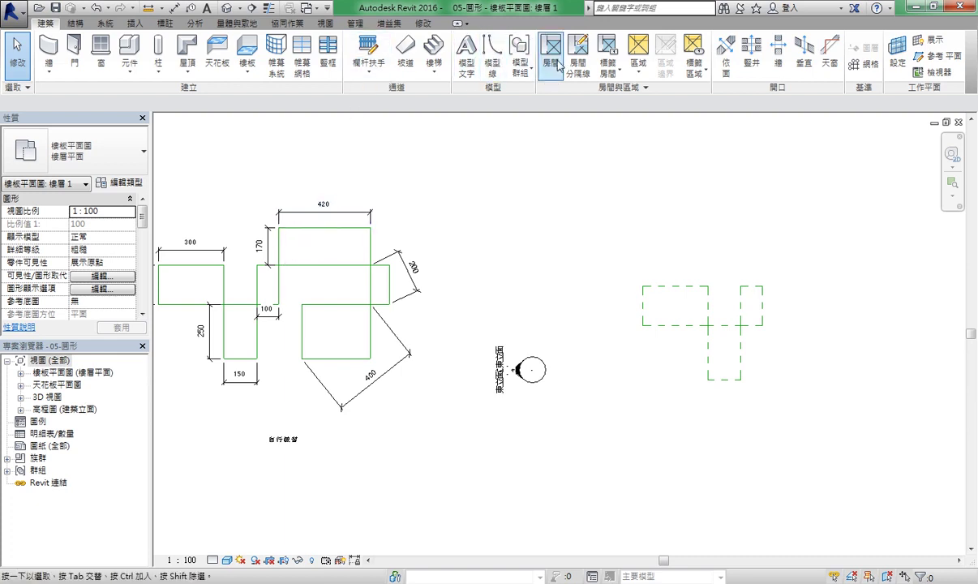
Draw a 420 by 170 dashed rectangle above the copy, starting at the small square's top corner.
left_click(491, 54)
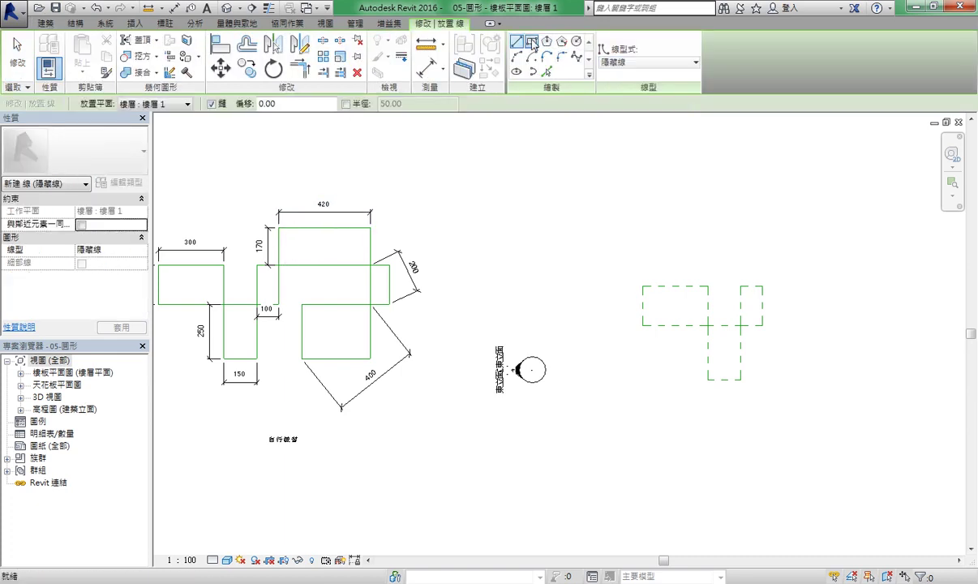
left_click(531, 42)
middle_click_drag(819, 316, 761, 299)
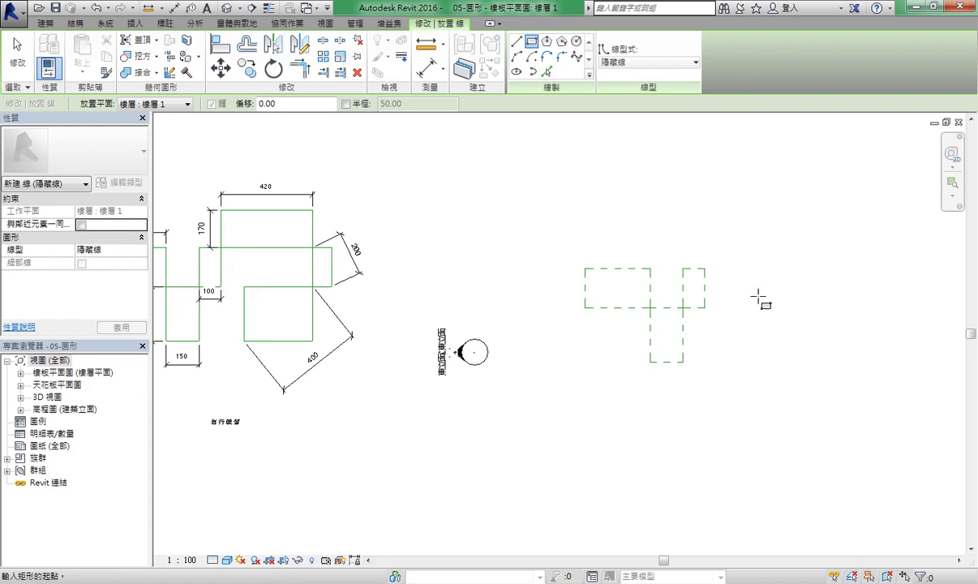
left_click(704, 268)
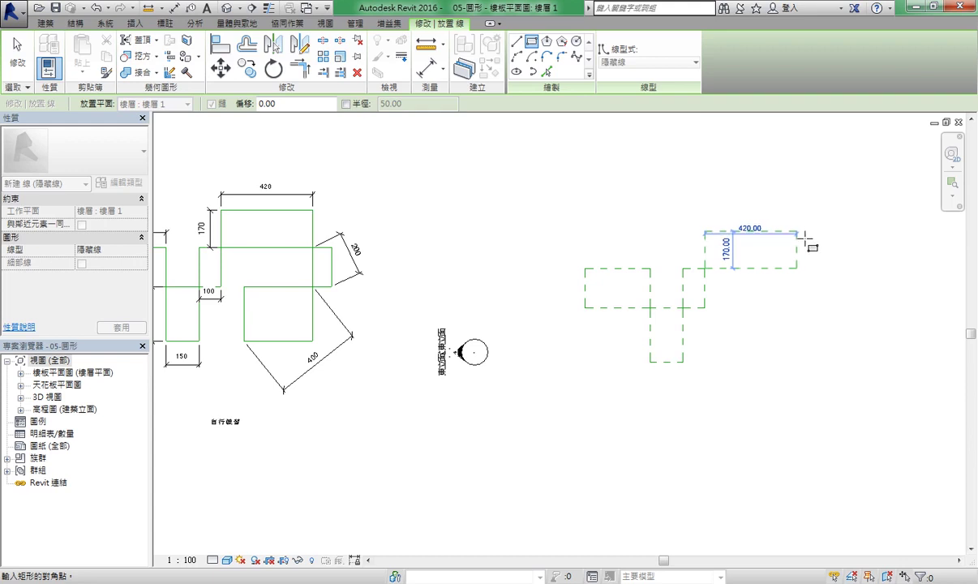
left_click(805, 238)
right_click(720, 189)
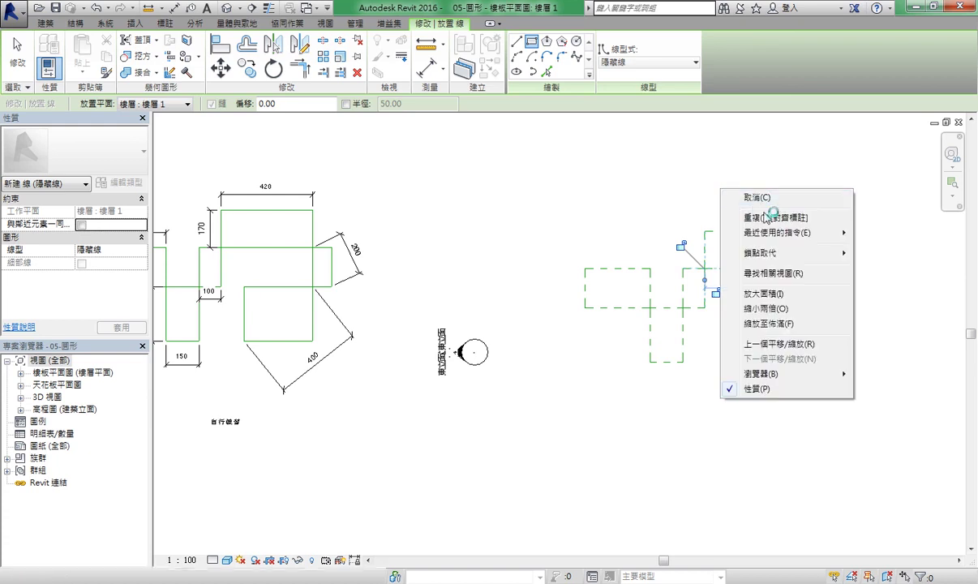
left_click(763, 204)
right_click(729, 197)
left_click(746, 205)
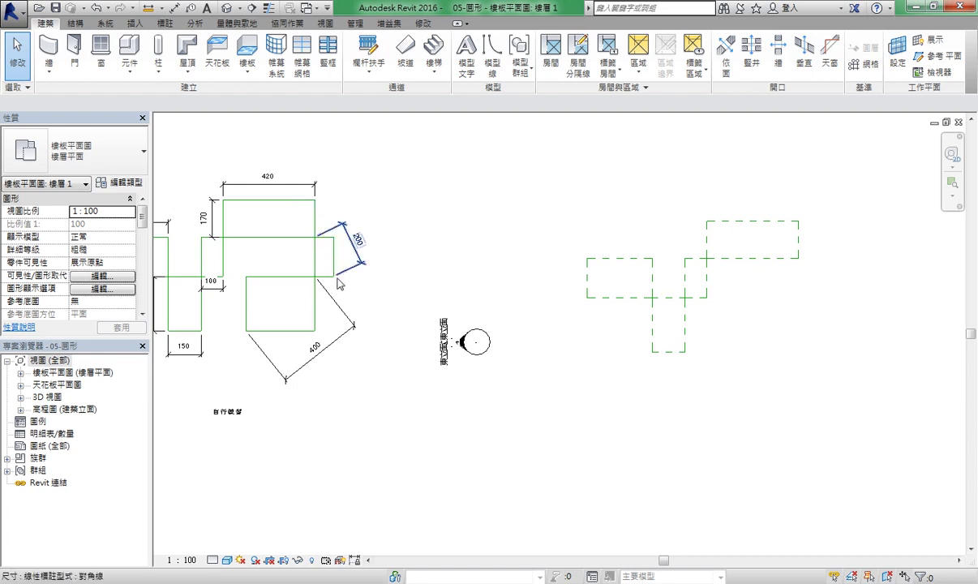
middle_click_drag(840, 298, 816, 287)
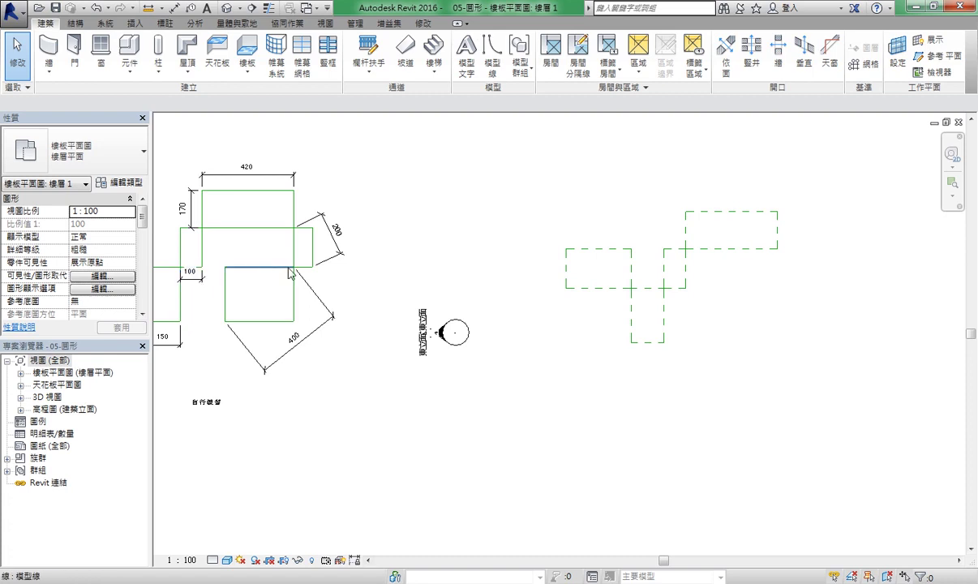
Draw a 200-radius dashed guide circle centred on the copy's right corner.
left_click(491, 55)
left_click(531, 41)
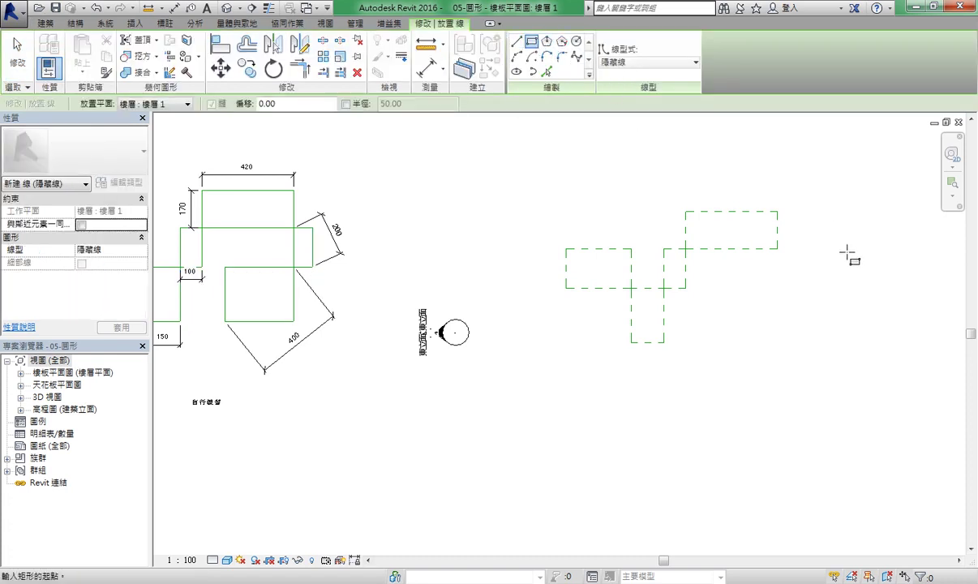
left_click(777, 248)
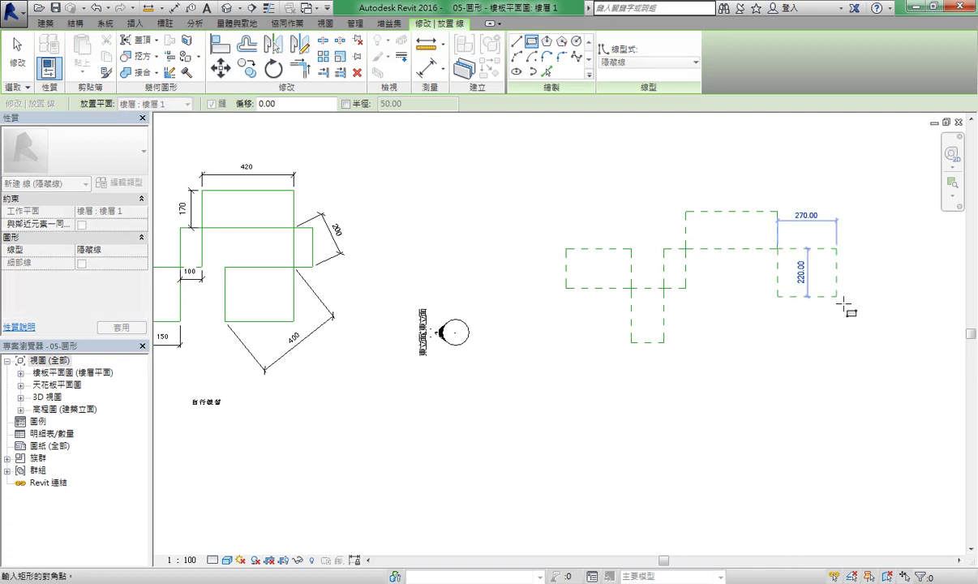
left_click(576, 41)
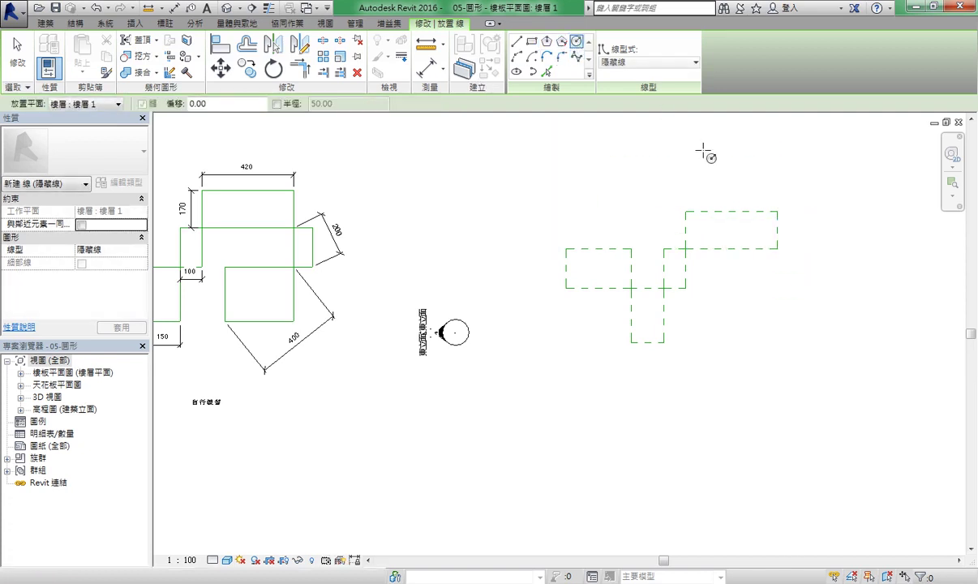
left_click(777, 248)
type("200")
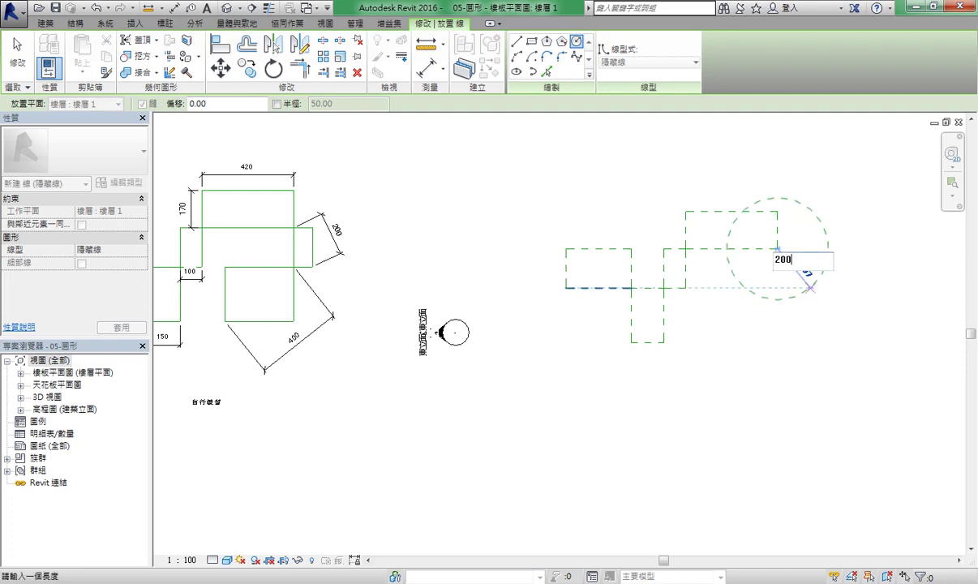
key("Return")
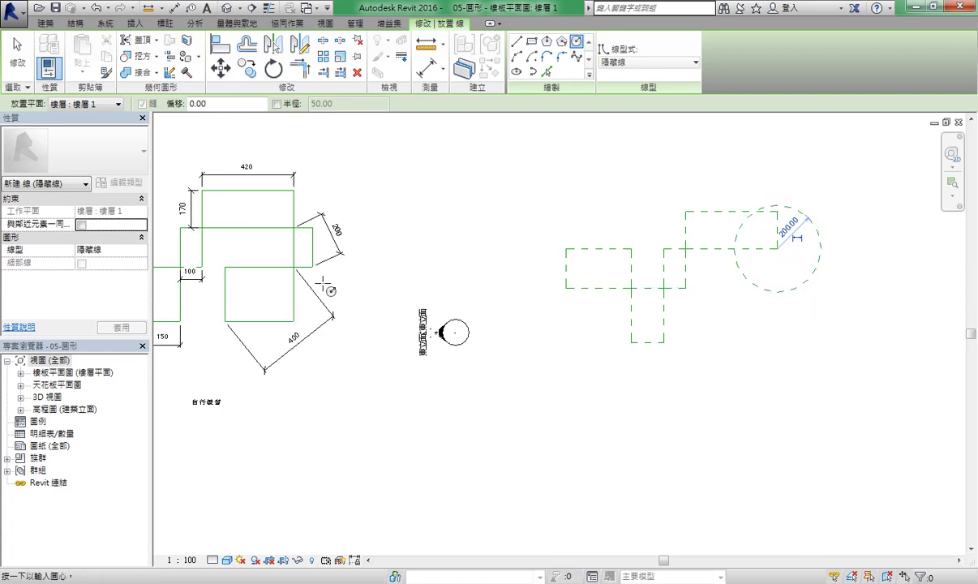
Draw the narrow 180-tall dashed rectangle from the top block's corner, then exit drawing.
left_click(531, 40)
left_click(776, 219)
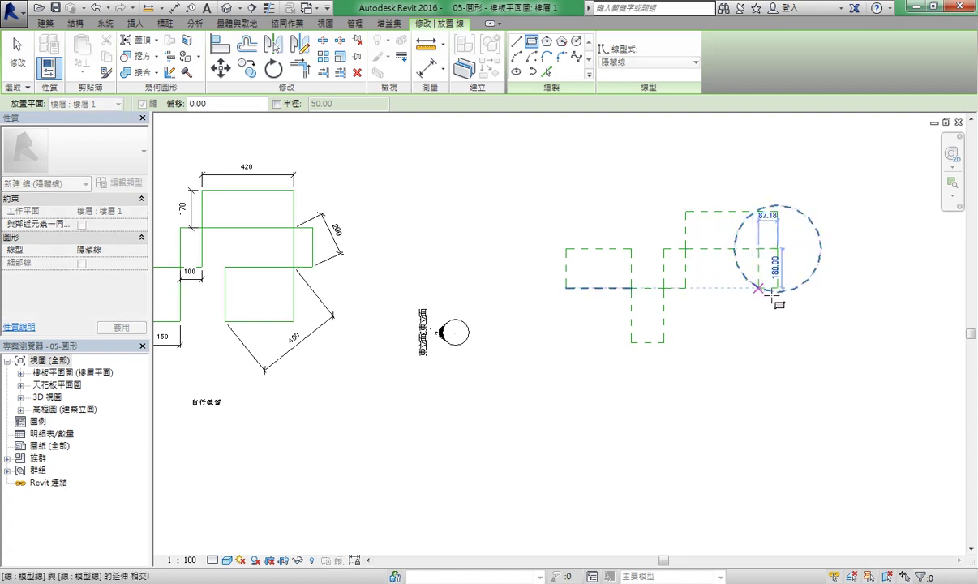
scroll(801, 297, "up", 3)
scroll(801, 297, "up", 1)
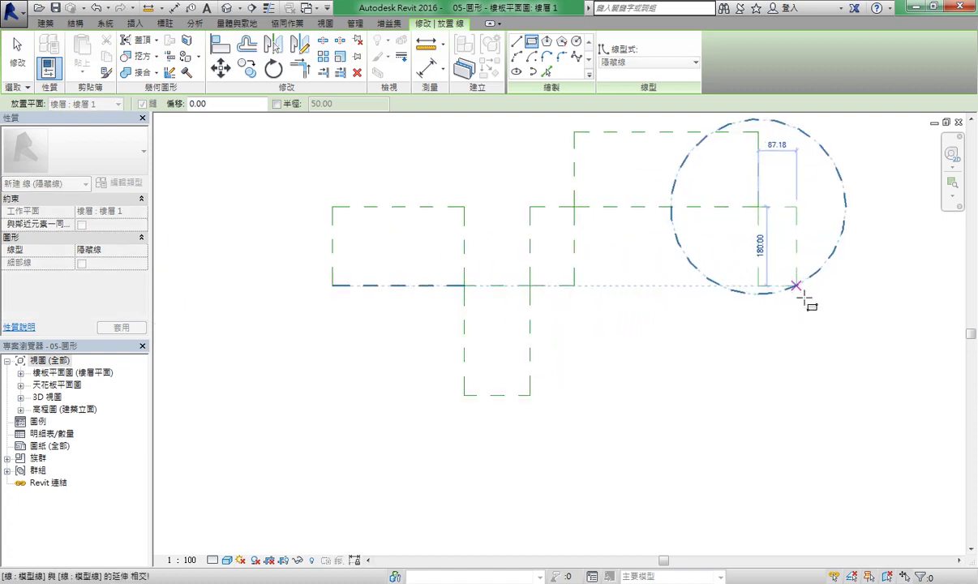
scroll(808, 289, "down", 2)
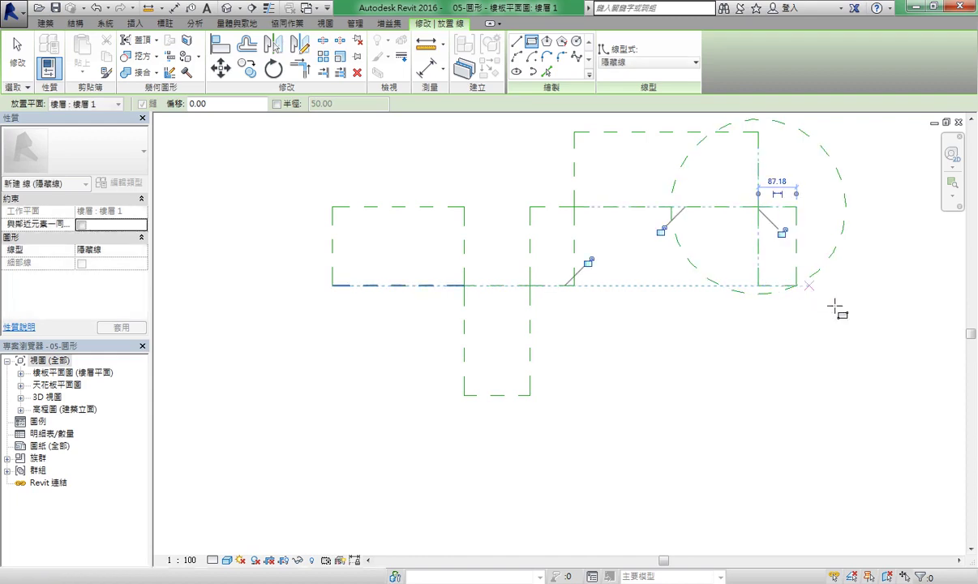
scroll(836, 309, "down", 2)
scroll(812, 312, "down", 2)
right_click(813, 286)
left_click(835, 290)
right_click(838, 292)
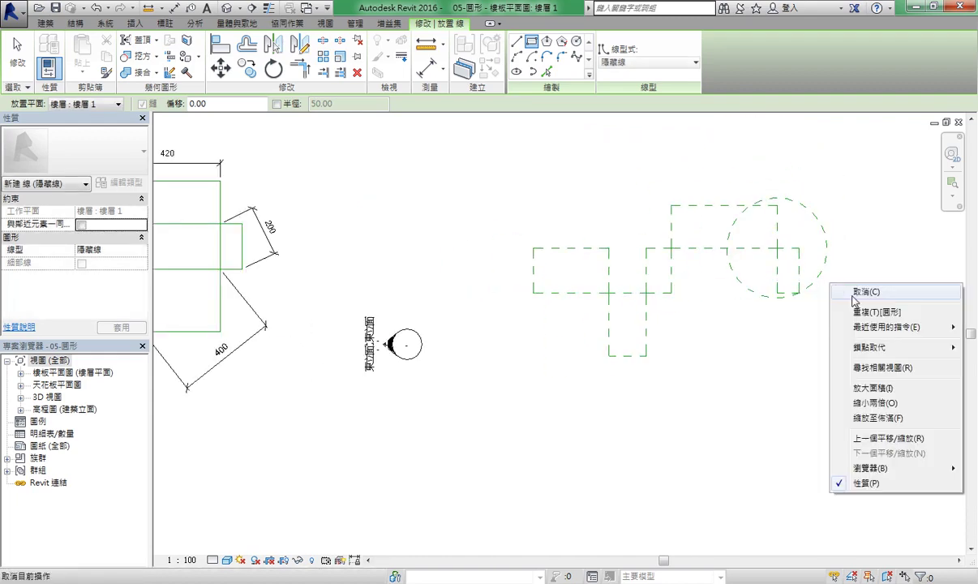
left_click(856, 292)
Delete the 200-radius guide circle.
left_click(833, 271)
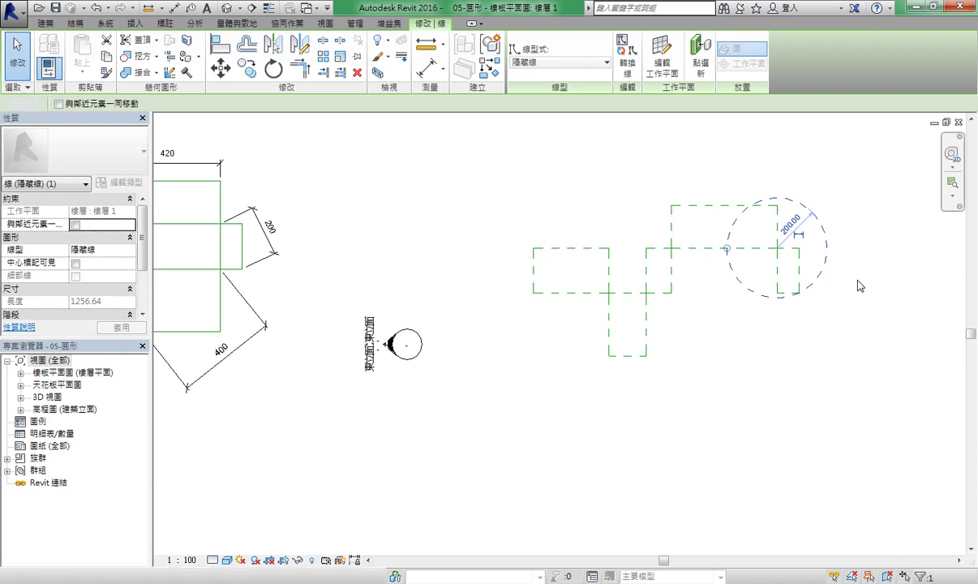
key("d")
key("e")
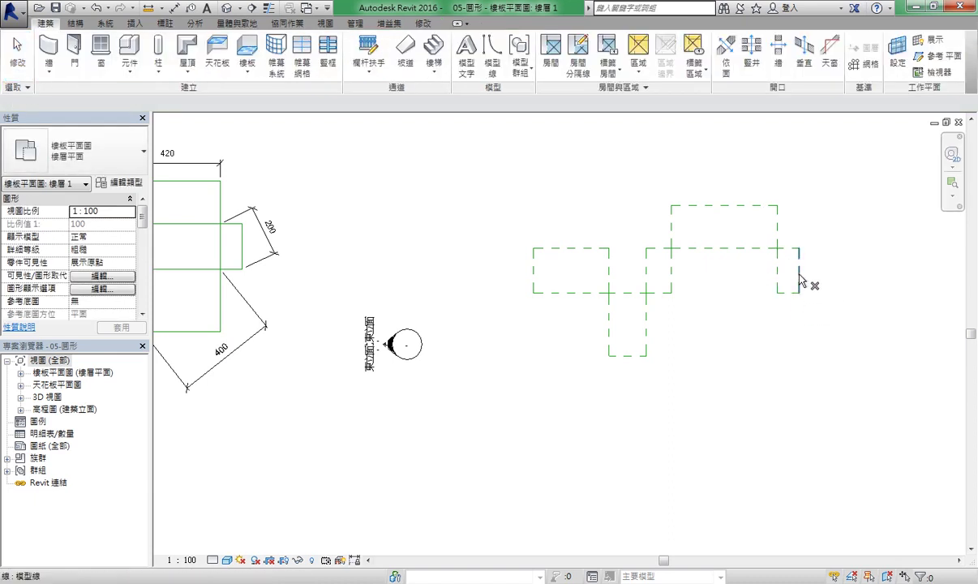
Draw a 400-radius dashed guide circle centred on the narrow rectangle's corner.
middle_click_drag(284, 332, 382, 301)
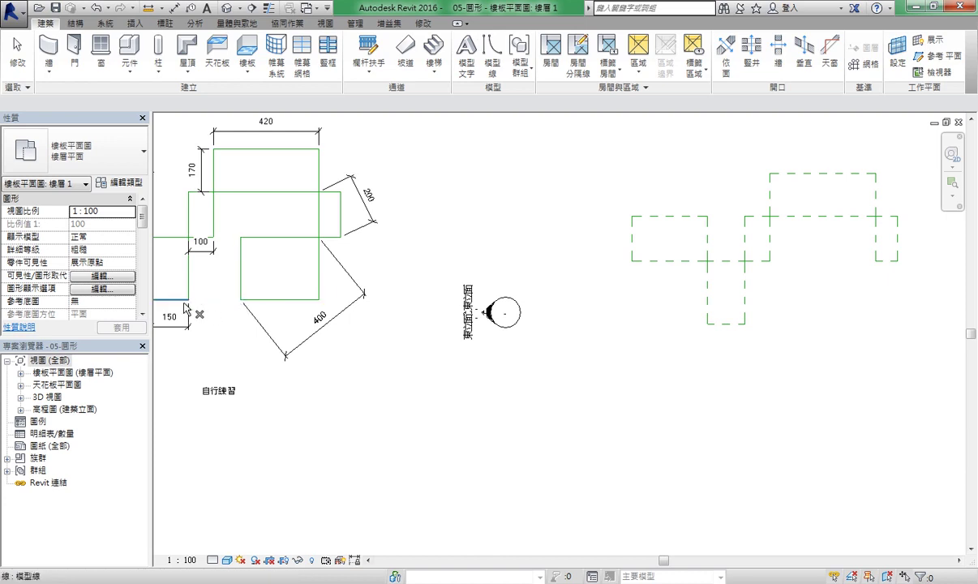
left_click(490, 55)
left_click(575, 41)
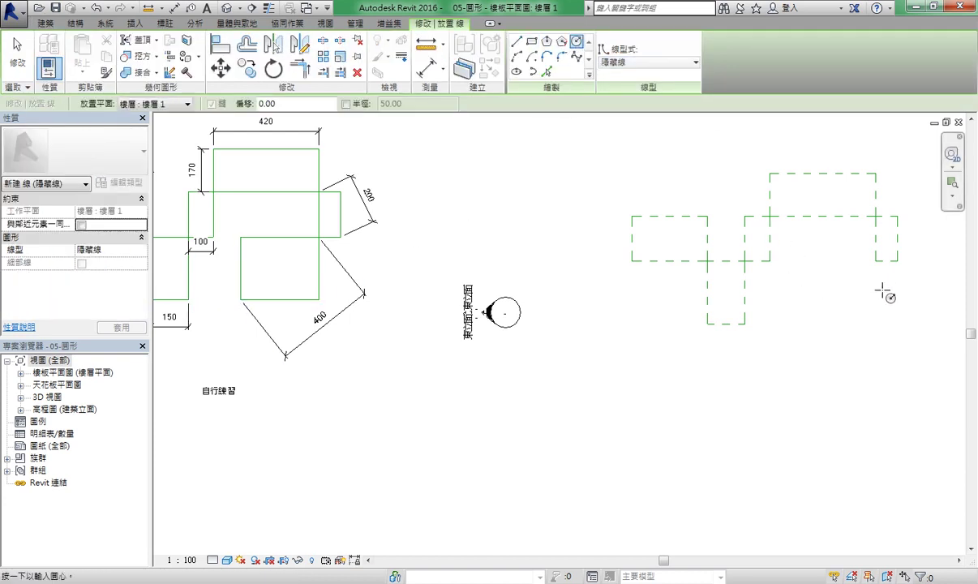
left_click(876, 260)
type("400")
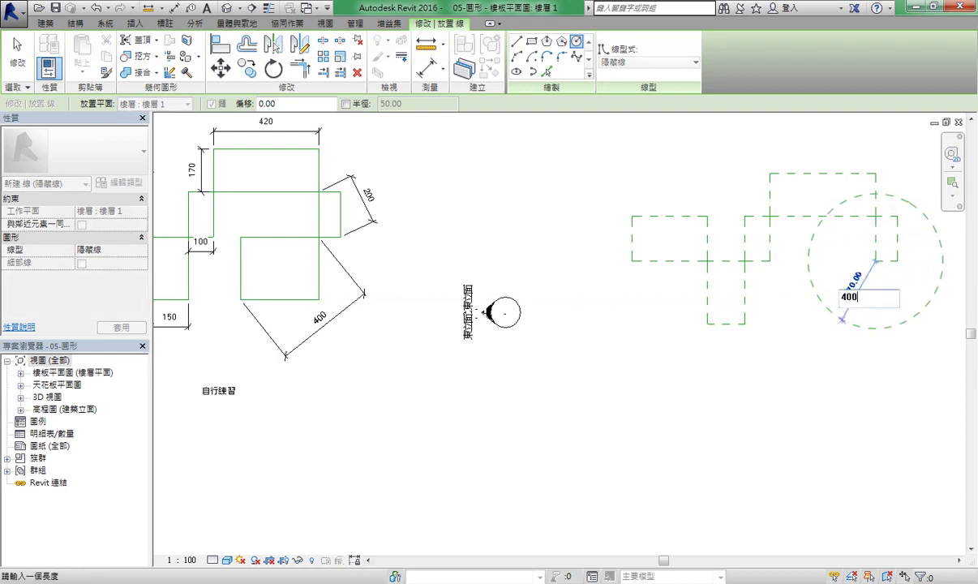
key("Return")
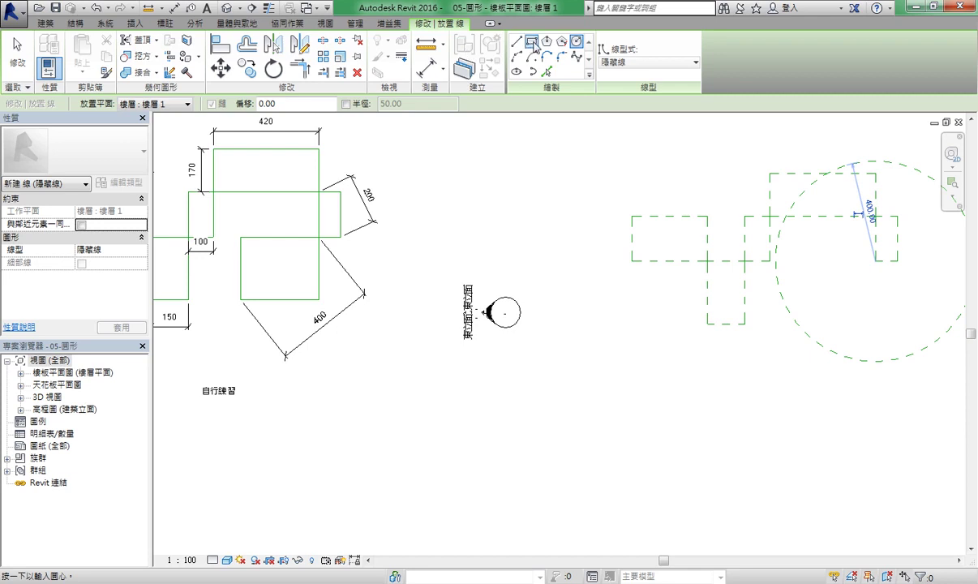
Draw the 250-deep dashed rectangle below the copy's right side, then delete the guide circle.
left_click(533, 45)
left_click(876, 260)
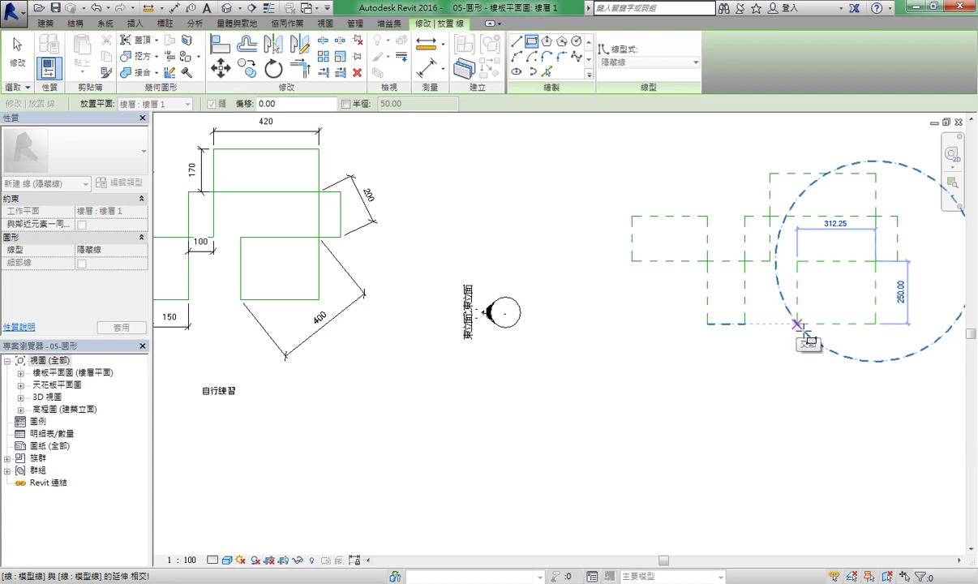
left_click(797, 324)
right_click(746, 403)
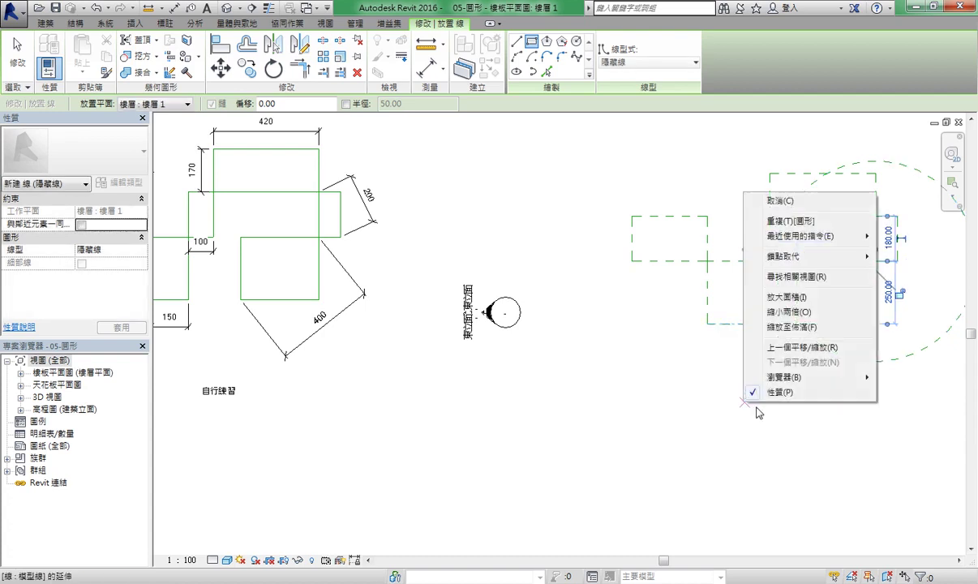
left_click(718, 188)
right_click(762, 199)
left_click(776, 206)
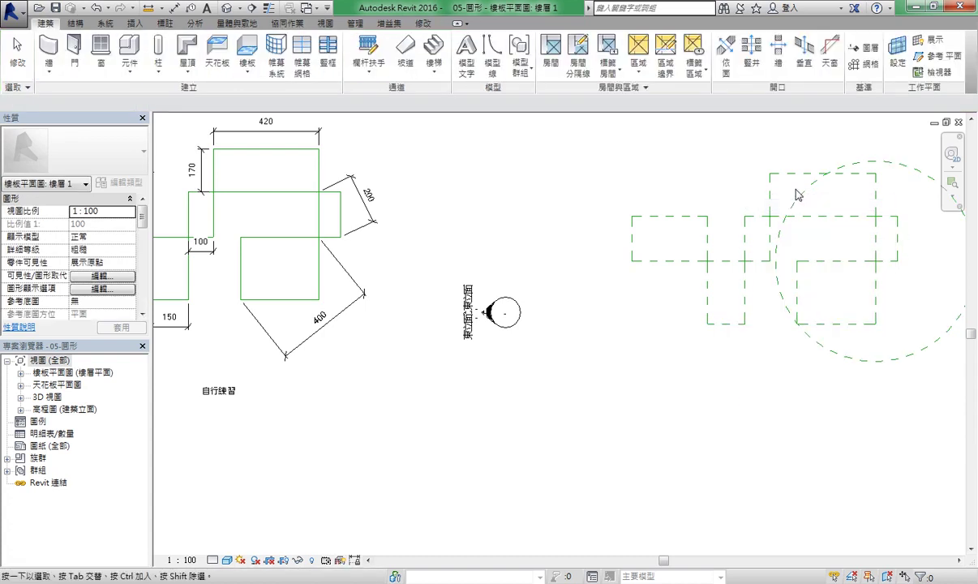
left_click(808, 199)
key("Delete")
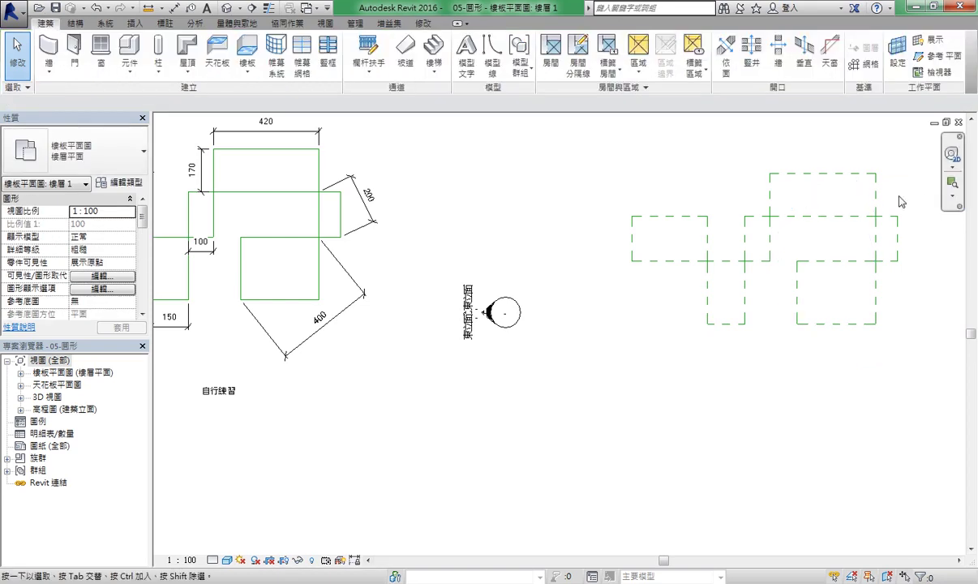
scroll(814, 395, "down", 2)
scroll(822, 366, "down", 2)
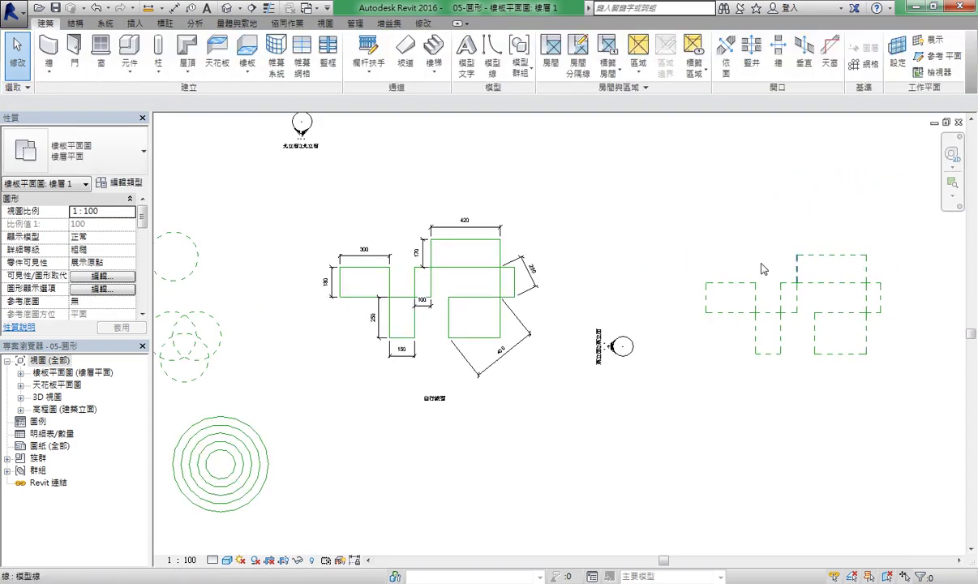
scroll(421, 302, "up", 1)
scroll(419, 298, "up", 1)
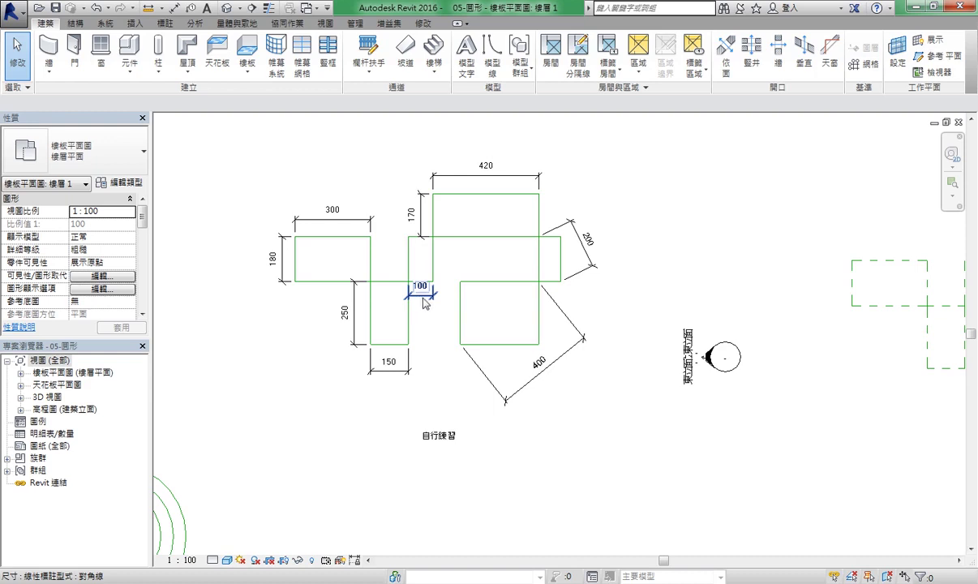